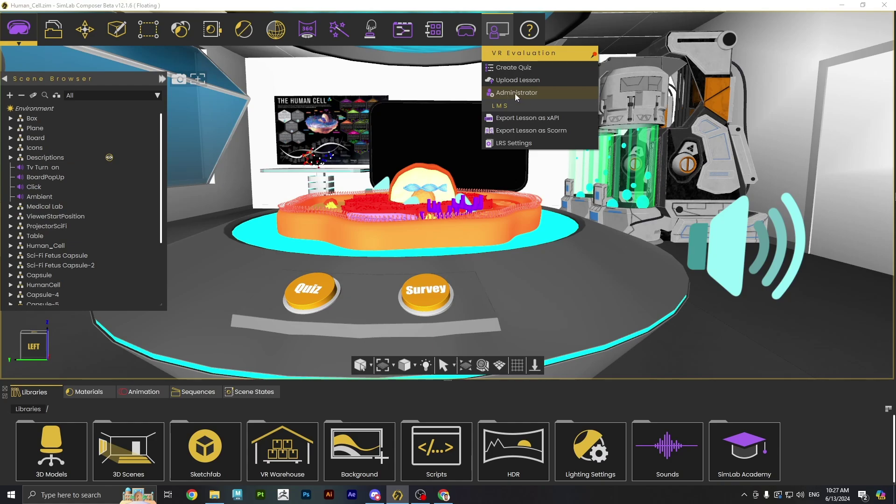
- Open Administrator from the VR Evaluation menu and sign in to the administrator account
{"action": "left_click", "coordinate": [513, 94]}
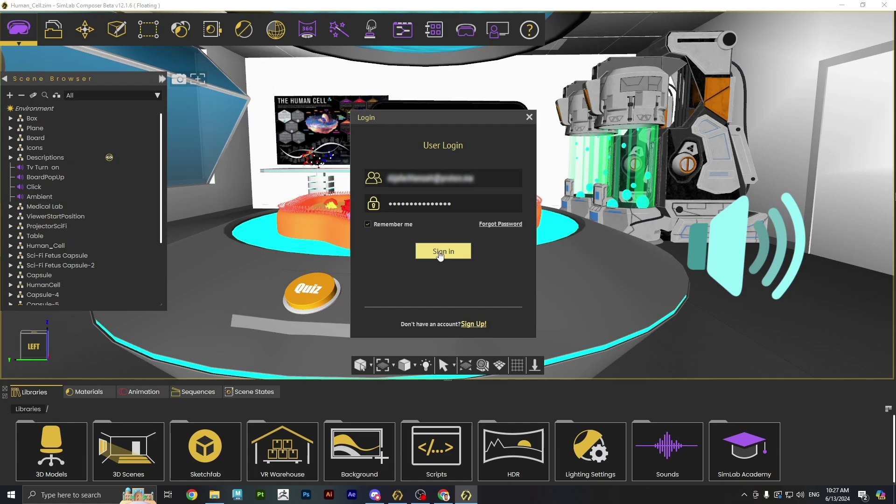
{"action": "left_click", "coordinate": [439, 252]}
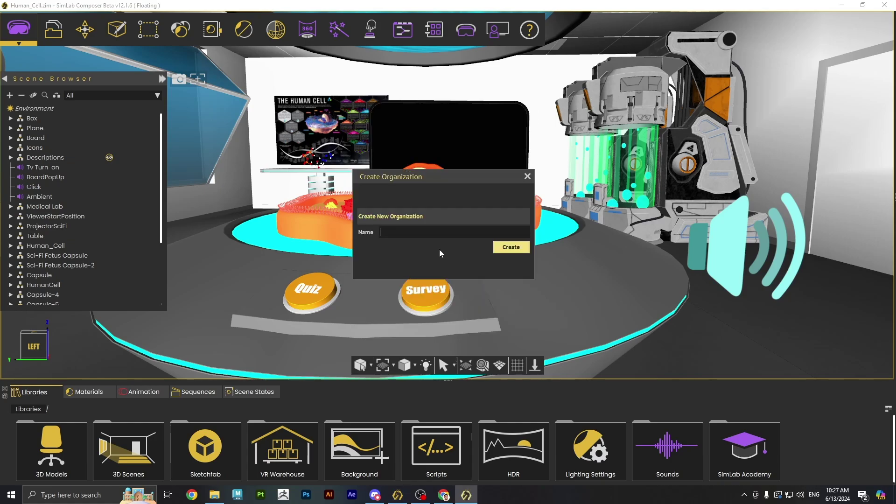
- Create the organization 'SimLab Soft' and acknowledge the success message
{"action": "type", "text": "SimLab Soft"}
{"action": "left_click", "coordinate": [513, 251]}
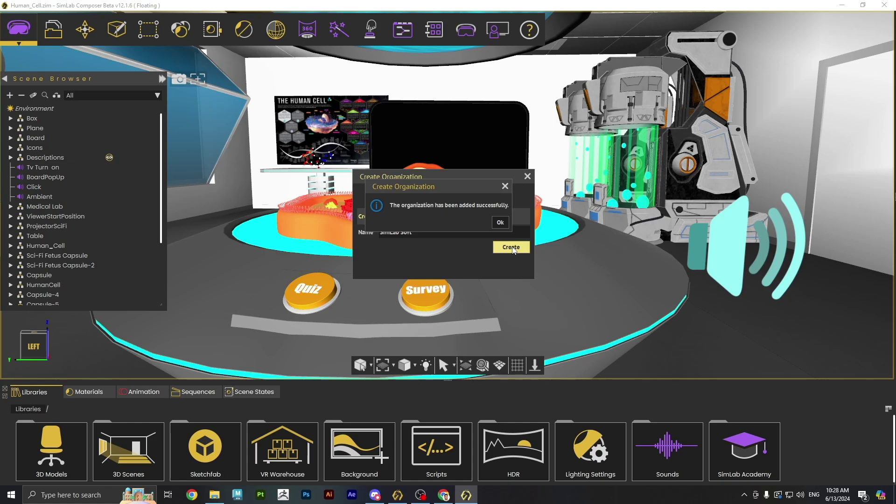
{"action": "left_click", "coordinate": [500, 222]}
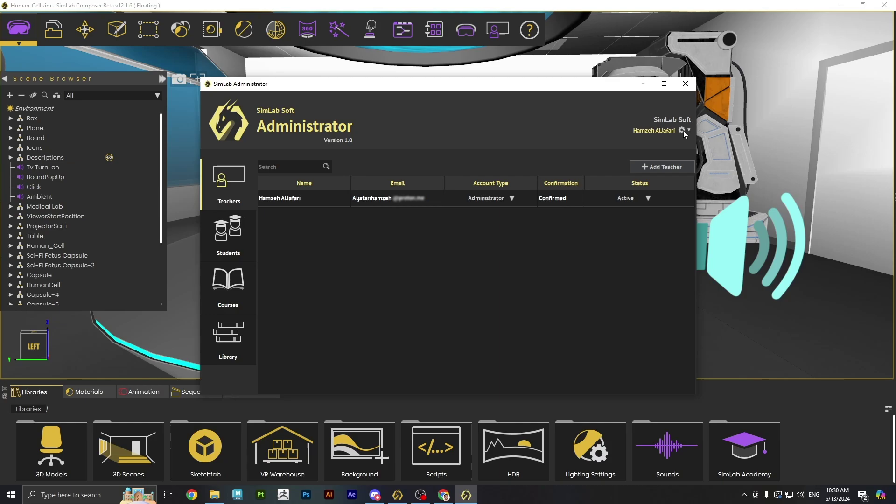
{"action": "left_click", "coordinate": [685, 131]}
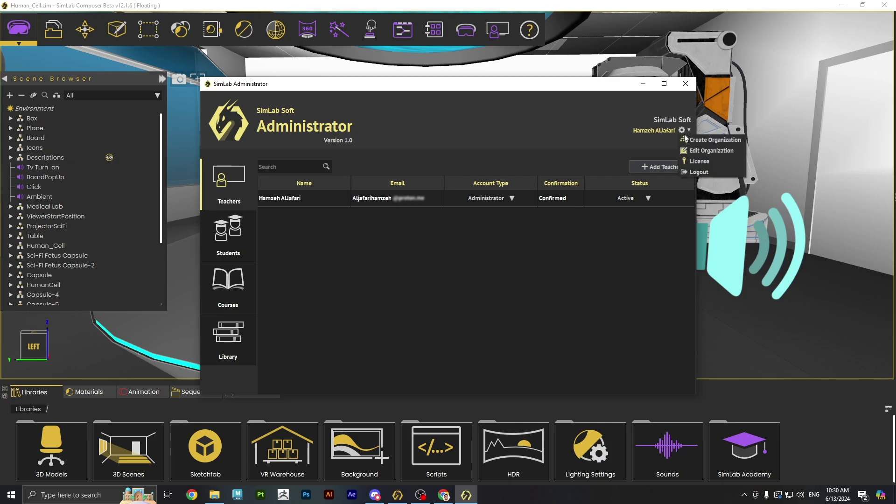
{"action": "left_click", "coordinate": [709, 150]}
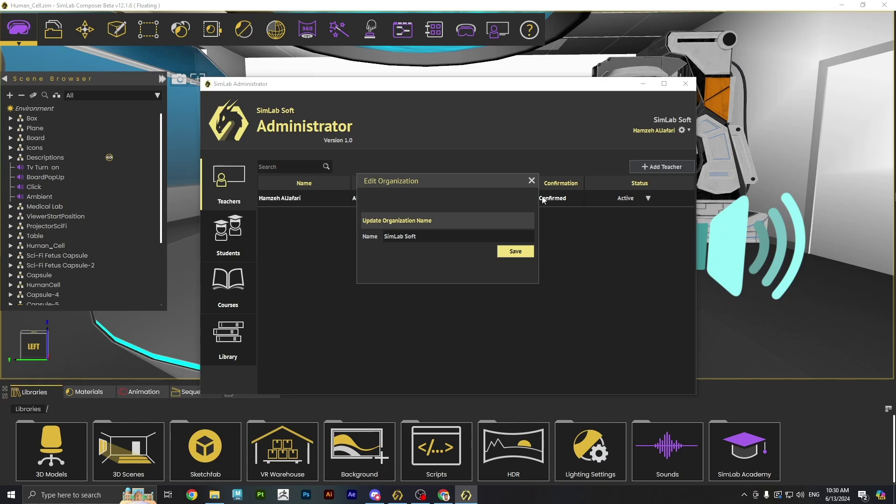
{"action": "left_click", "coordinate": [532, 182]}
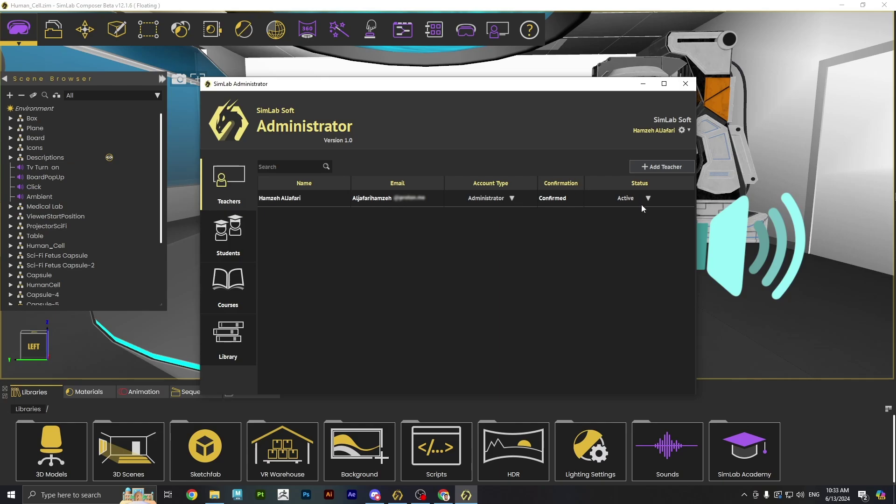
- Invite two teachers by their e-mail addresses, then view a row's Account Type choices
{"action": "left_click", "coordinate": [653, 168]}
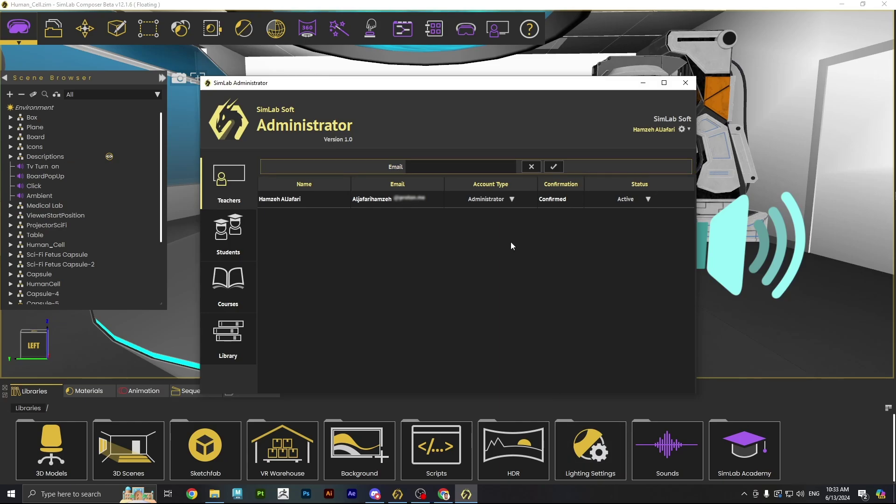
{"action": "left_click", "coordinate": [553, 167]}
{"action": "left_click", "coordinate": [649, 166]}
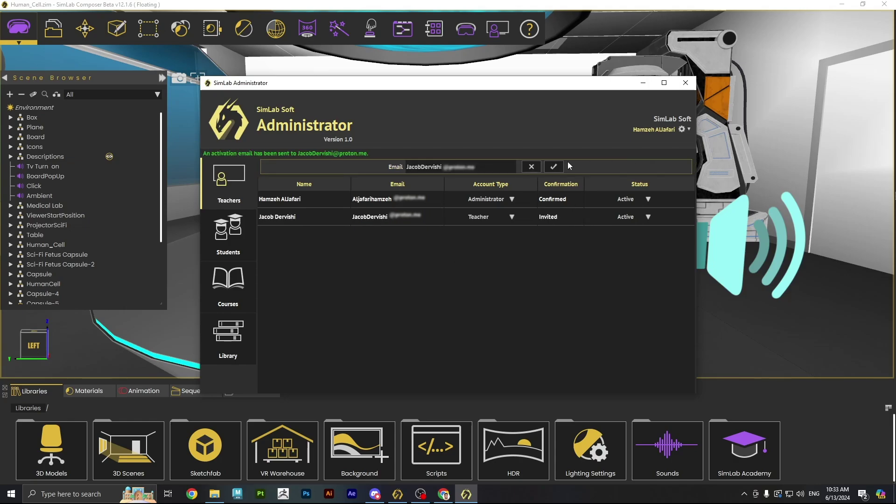
{"action": "left_click_drag", "start_coordinate": [442, 166], "coordinate": [364, 166]}
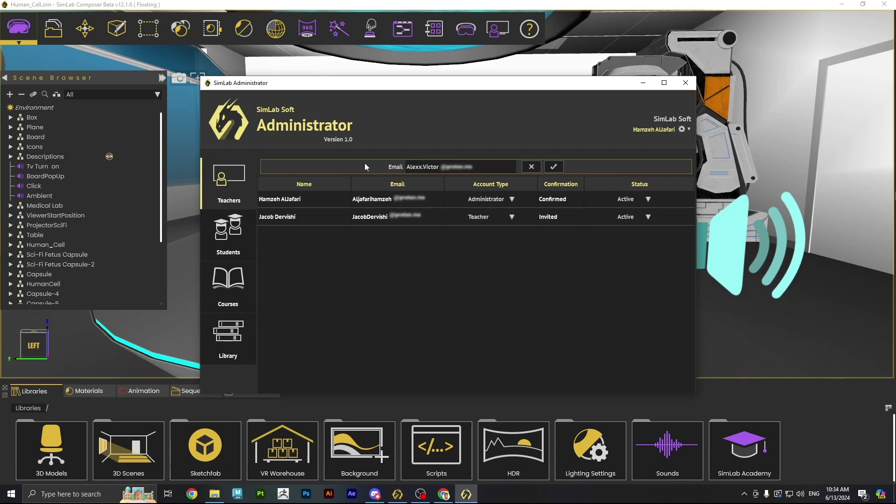
{"action": "left_click", "coordinate": [554, 166]}
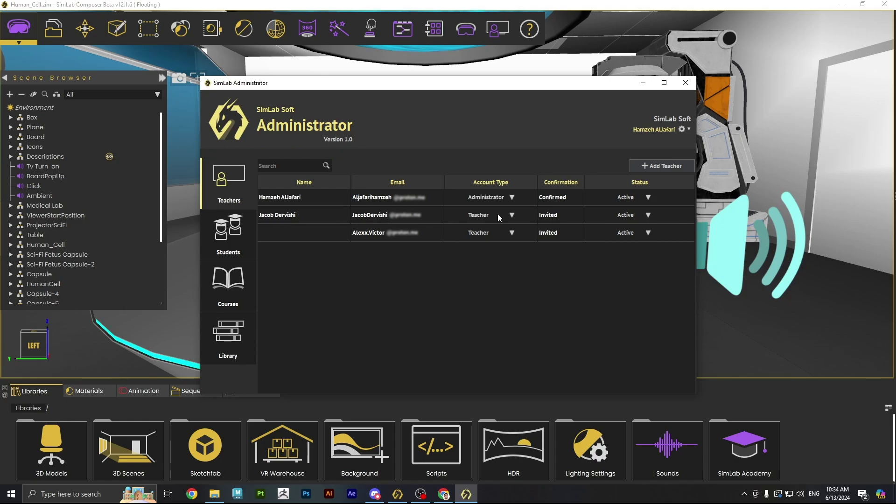
{"action": "left_click", "coordinate": [513, 213]}
- Keep the invited teacher as an active Teacher, then reopen Administrator and sign in again
{"action": "left_click", "coordinate": [505, 217]}
{"action": "left_click", "coordinate": [648, 217]}
{"action": "left_click", "coordinate": [649, 212]}
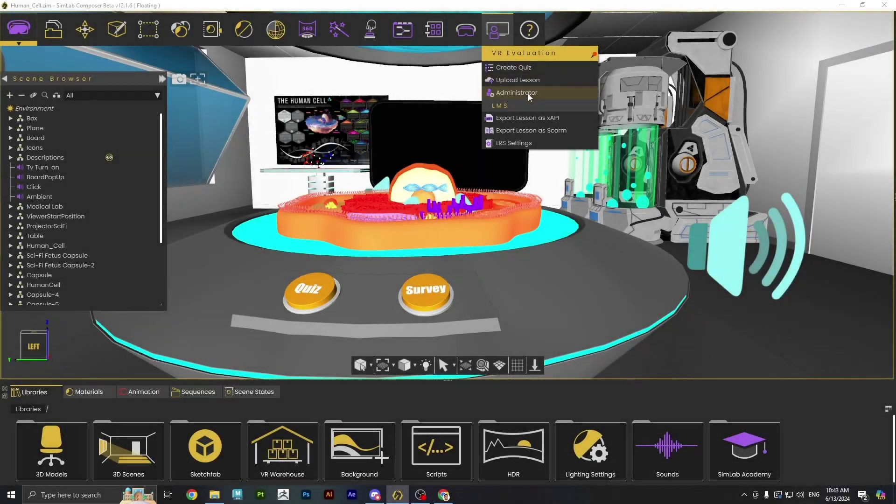
{"action": "left_click", "coordinate": [528, 94]}
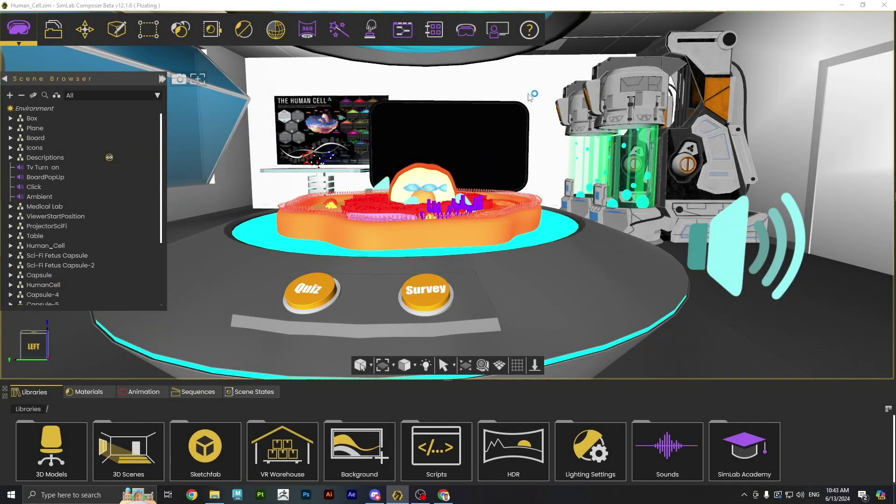
{"action": "left_click", "coordinate": [454, 250]}
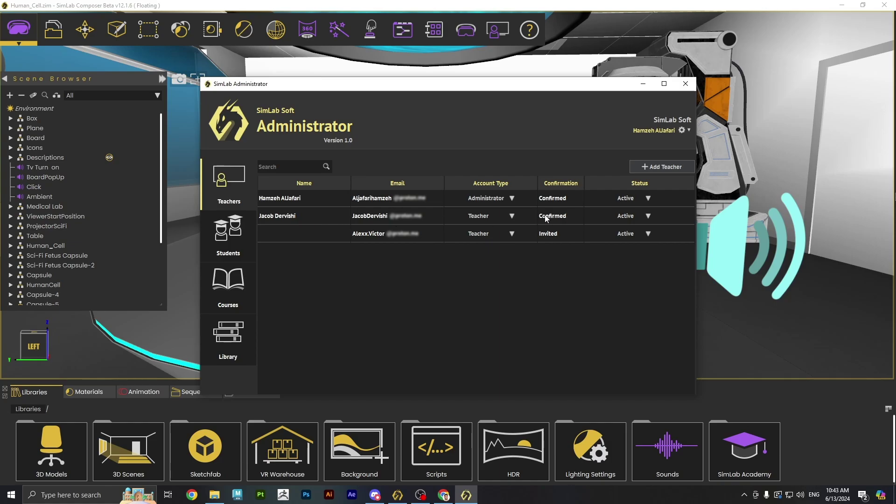
- Switch the confirmed teacher to Administrator and back to Teacher, then deactivate and delete the invited one
{"action": "left_click", "coordinate": [511, 215]}
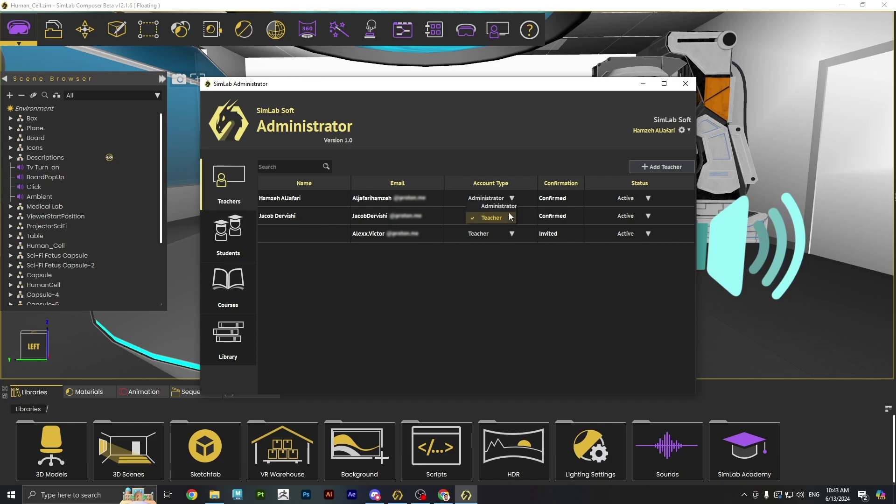
{"action": "left_click", "coordinate": [507, 208]}
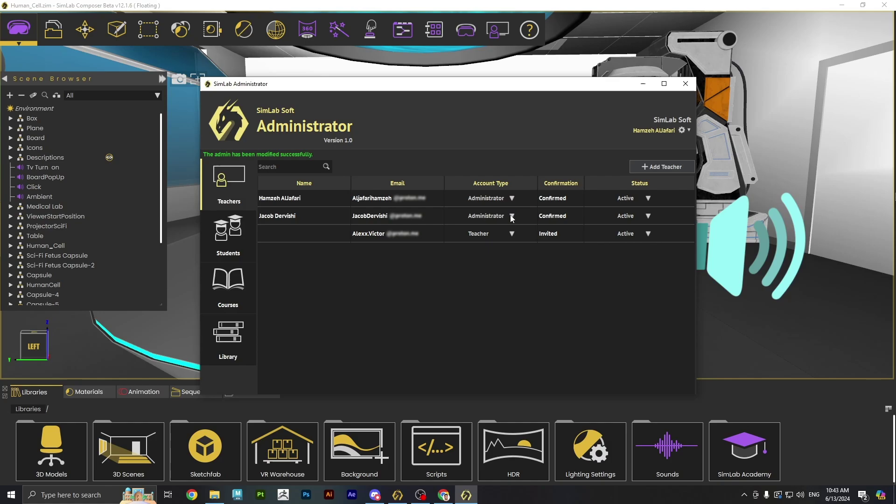
{"action": "left_click", "coordinate": [508, 211]}
{"action": "left_click", "coordinate": [508, 229]}
{"action": "left_click", "coordinate": [648, 233]}
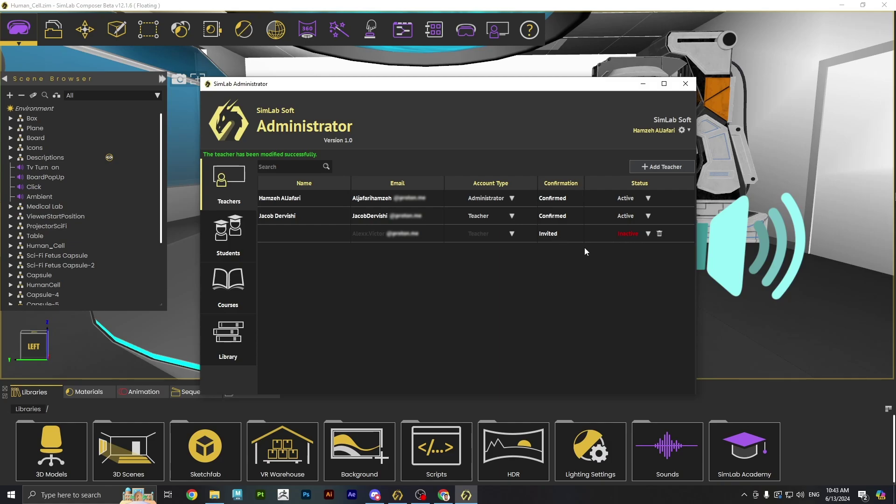
{"action": "left_click", "coordinate": [660, 233]}
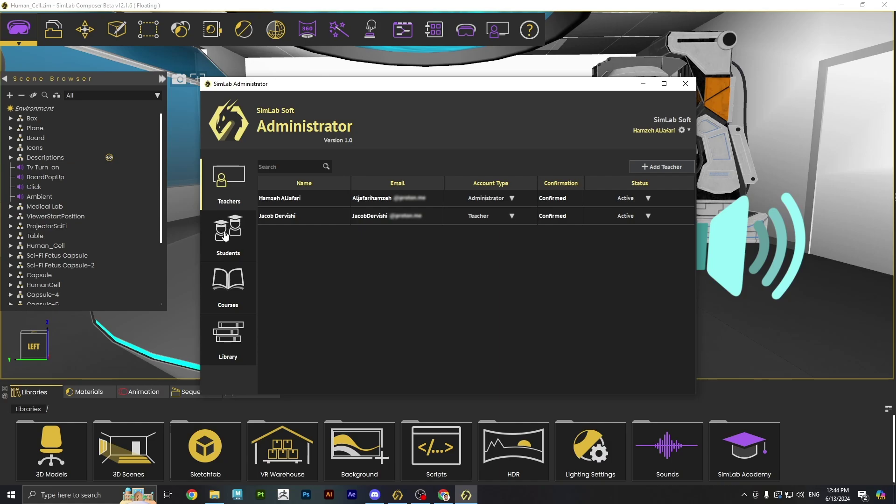
- In Courses, rename the group 'First Group' to '2023/2024'
{"action": "left_click", "coordinate": [232, 291]}
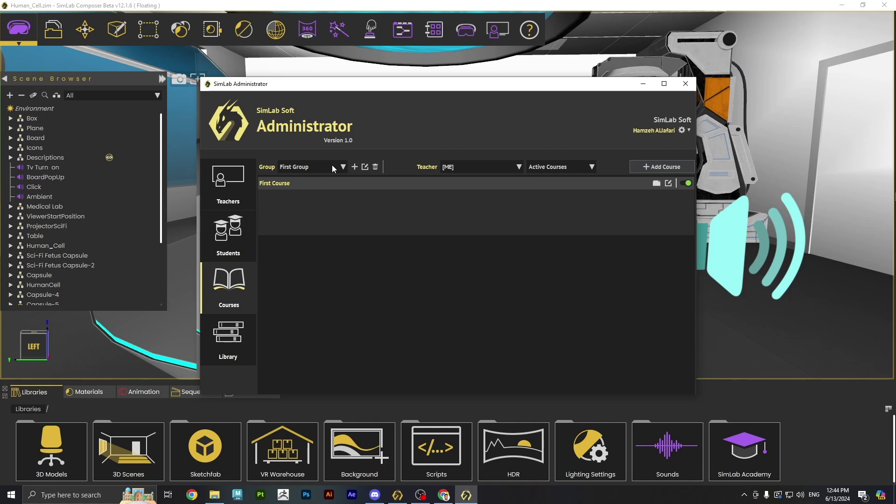
{"action": "left_click", "coordinate": [366, 168]}
{"action": "type", "text": "2023/2024"}
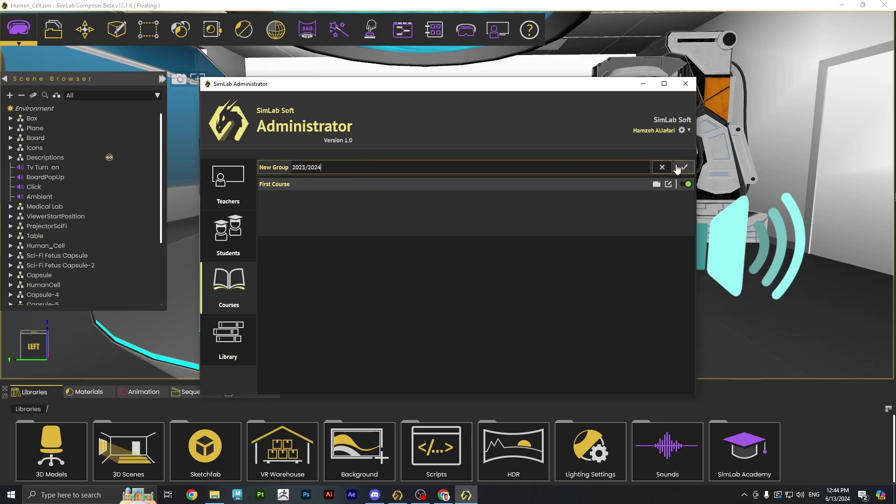
{"action": "left_click", "coordinate": [677, 168]}
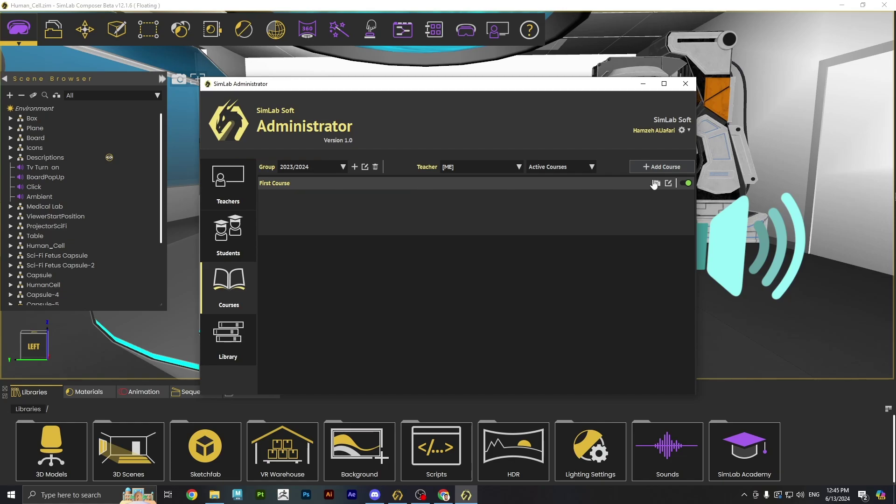
- Rename the course 'First Course' to 'Biology'
{"action": "left_click", "coordinate": [669, 183]}
{"action": "type", "text": "Biology"}
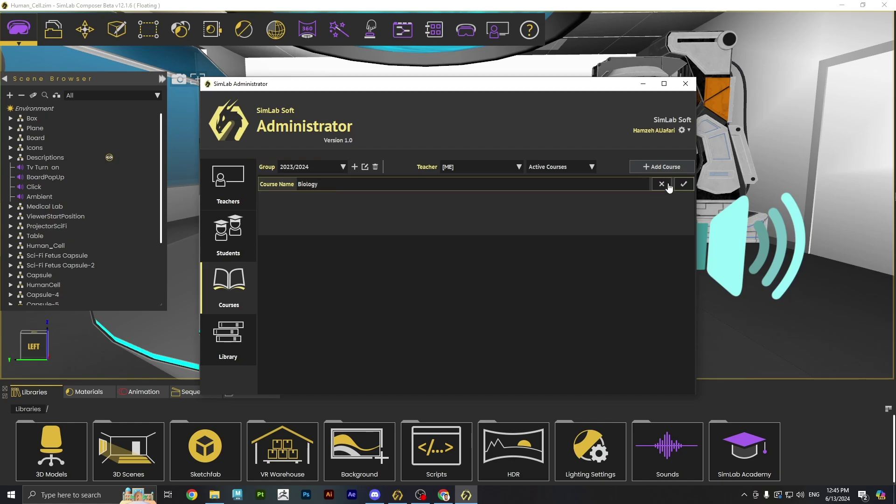
{"action": "left_click", "coordinate": [683, 184]}
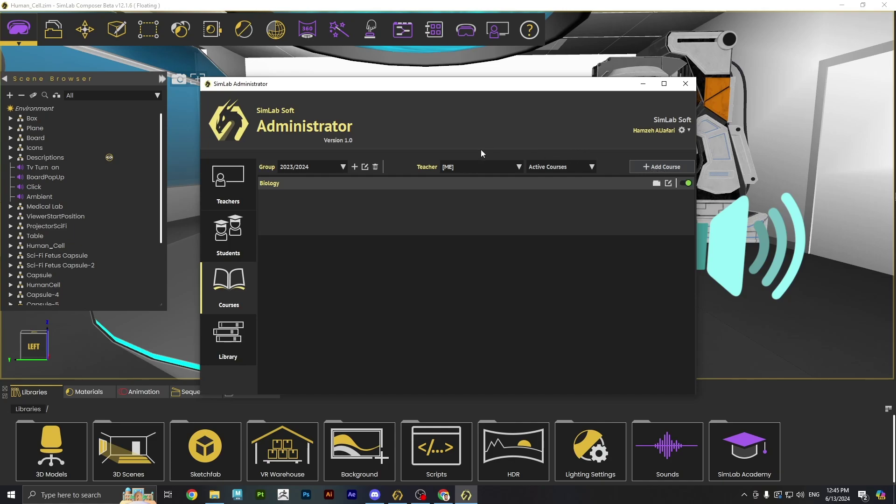
- Switch the Teacher filter to the other teacher, then back to [ME]
{"action": "left_click", "coordinate": [450, 167]}
{"action": "left_click", "coordinate": [450, 174]}
{"action": "left_click", "coordinate": [449, 171]}
{"action": "left_click", "coordinate": [447, 155]}
- Close Administrator and sign in to the Upload Lesson form from VR Evaluation
{"action": "left_click", "coordinate": [686, 84]}
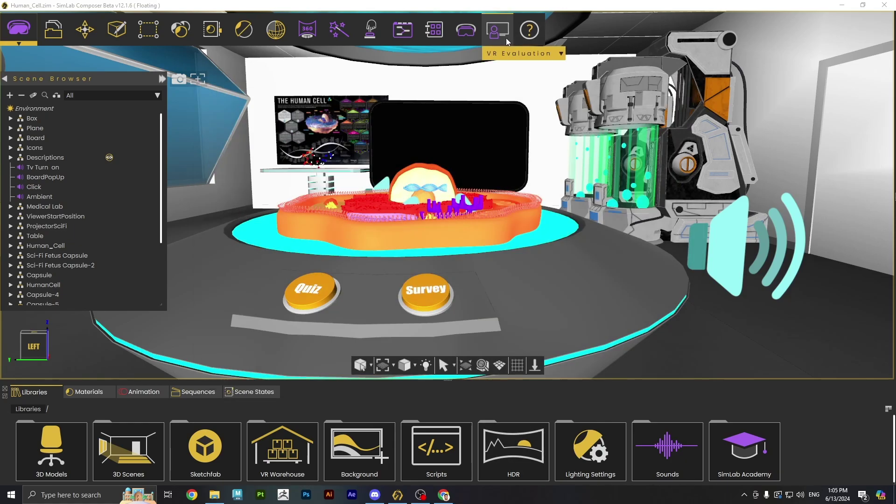
{"action": "left_click", "coordinate": [499, 34]}
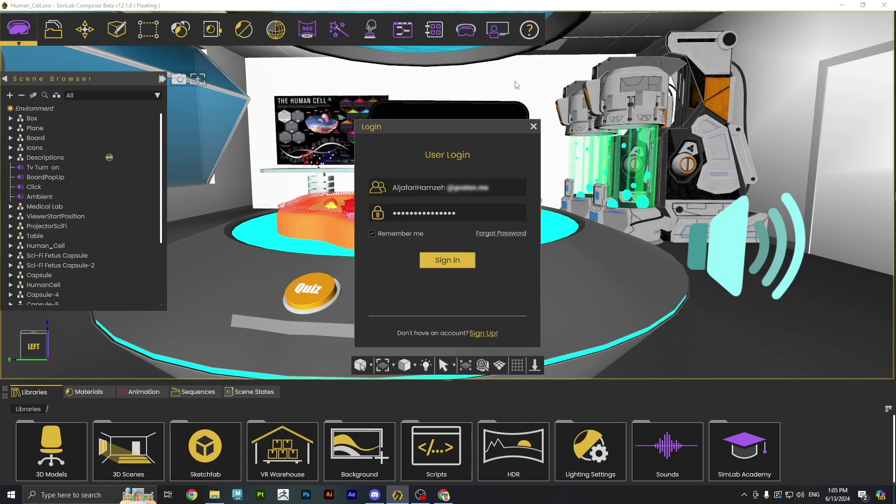
{"action": "left_click", "coordinate": [446, 261]}
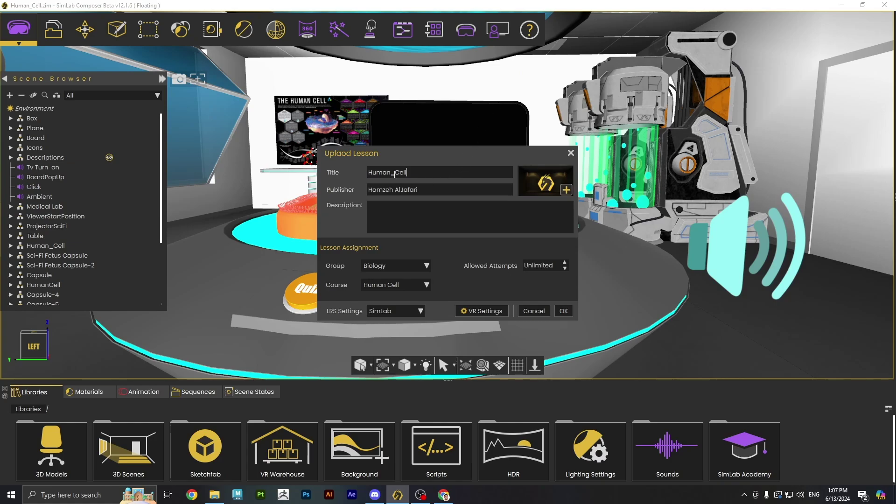
- Correct the title to 'Human Cell', set publisher to SimLab Soft, and upload the lesson
{"action": "left_click", "coordinate": [394, 173]}
{"action": "key", "text": "BackSpace"}
{"action": "key", "text": "Tab"}
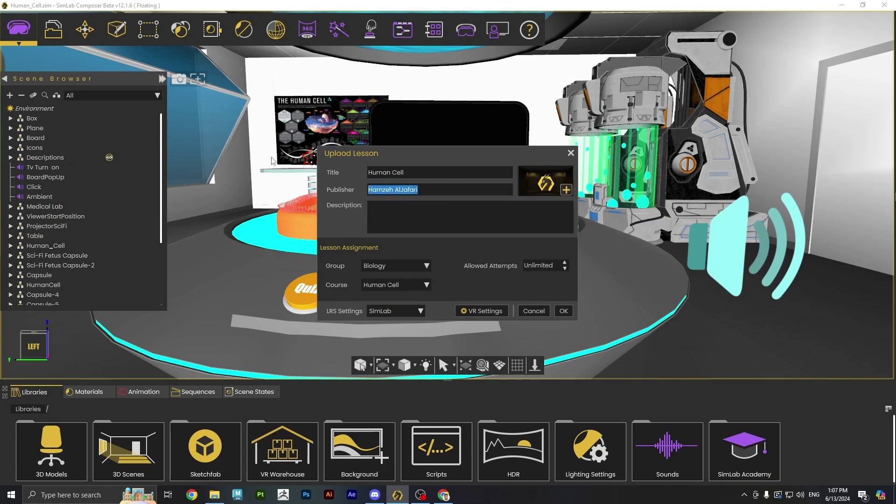
{"action": "type", "text": "SimLab Soft"}
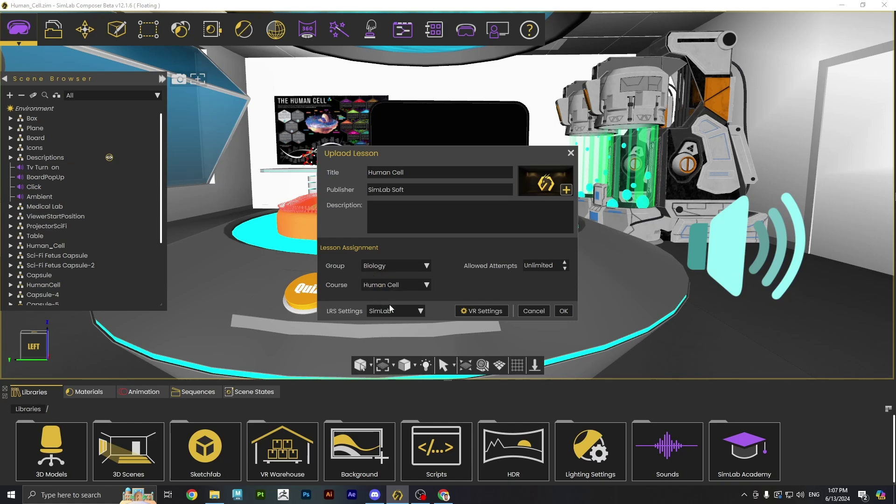
{"action": "left_click", "coordinate": [567, 311]}
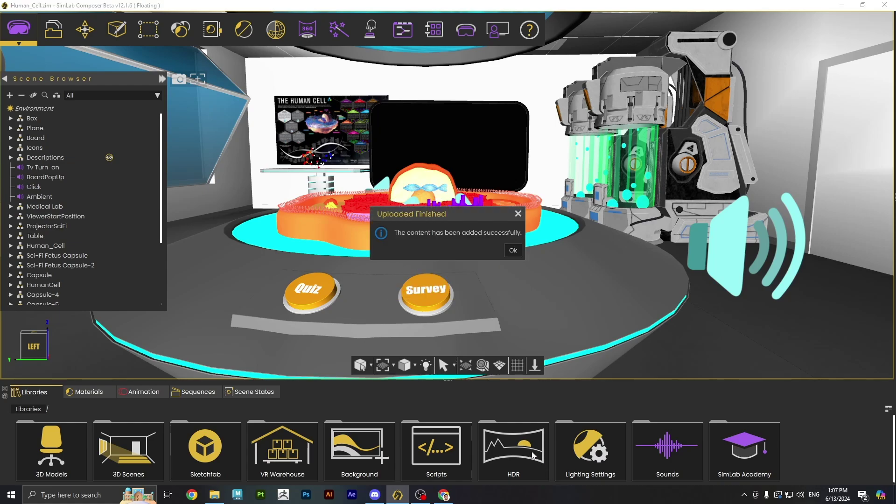
- Reopen Administrator's Courses, open the Human Cell lesson under Biology, and return to the course list
{"action": "left_click", "coordinate": [513, 251]}
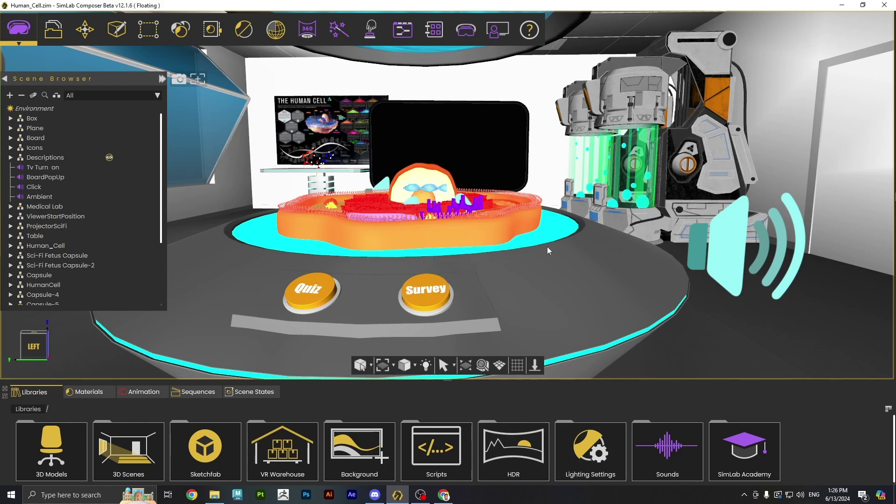
{"action": "left_click", "coordinate": [498, 31]}
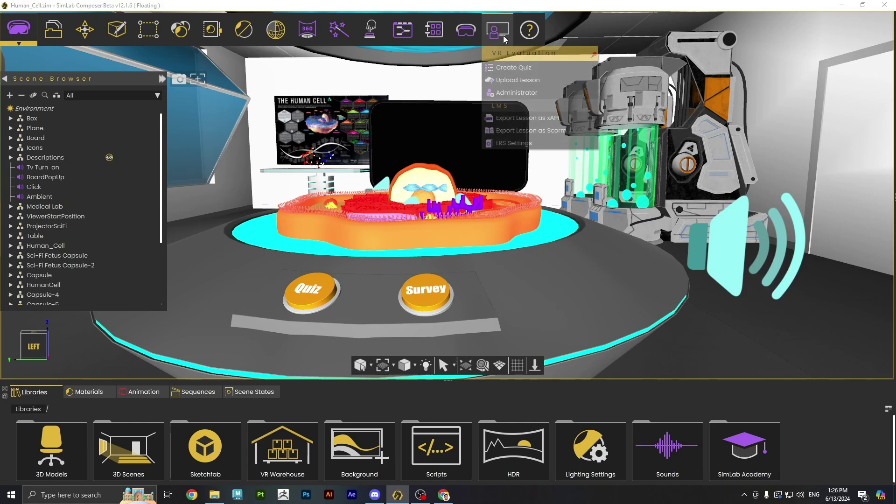
{"action": "left_click", "coordinate": [503, 95]}
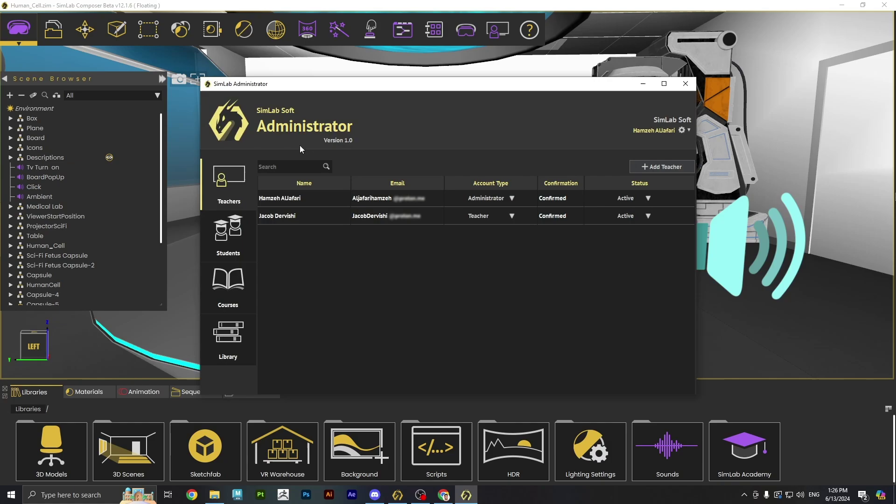
{"action": "left_click", "coordinate": [228, 292]}
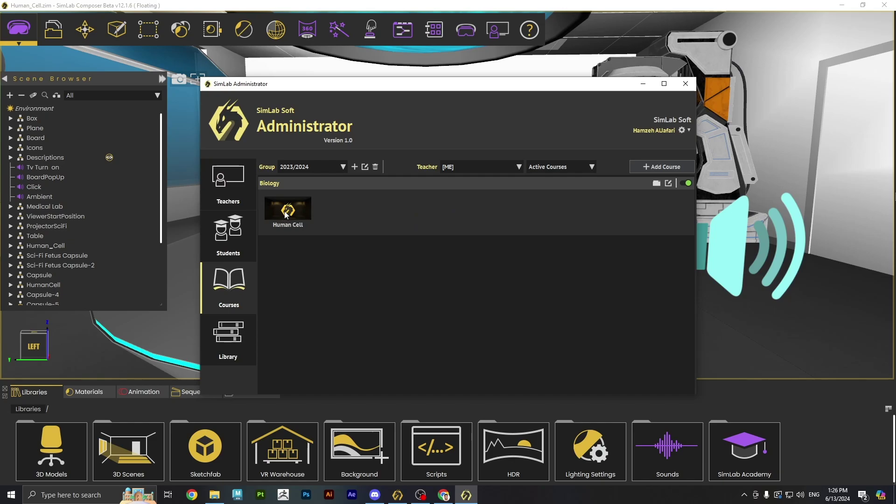
{"action": "double_click", "coordinate": [287, 211]}
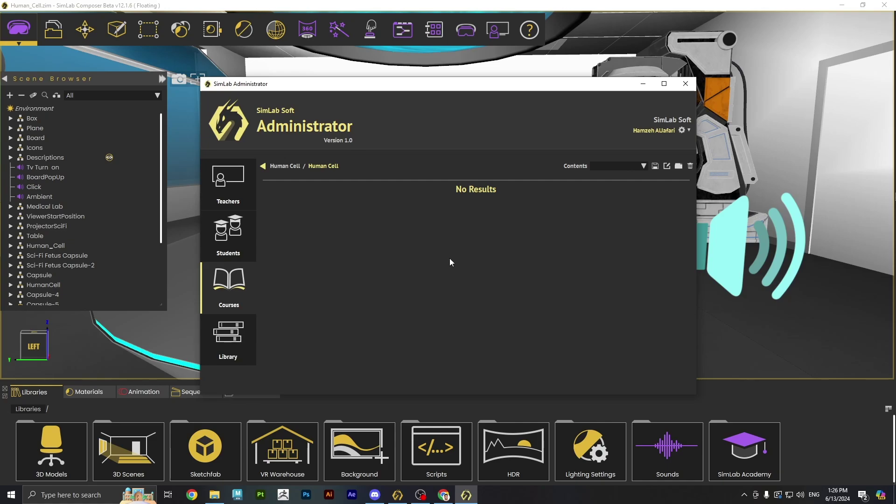
{"action": "left_click", "coordinate": [263, 165]}
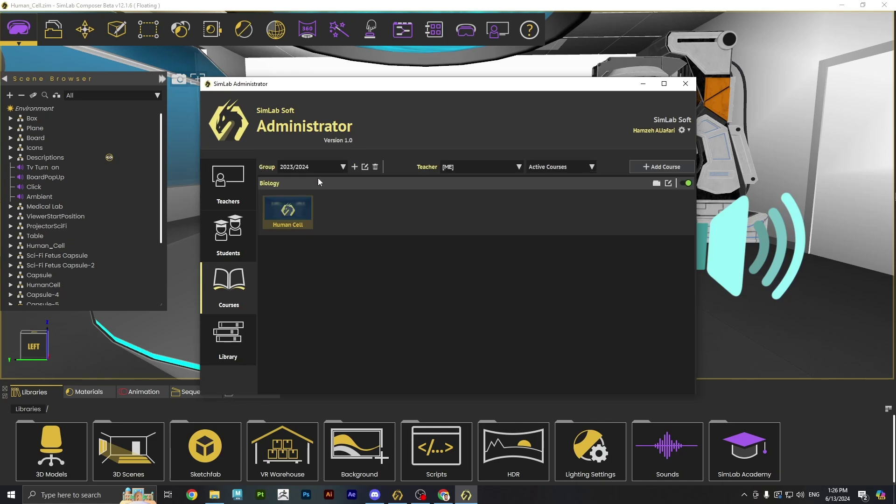